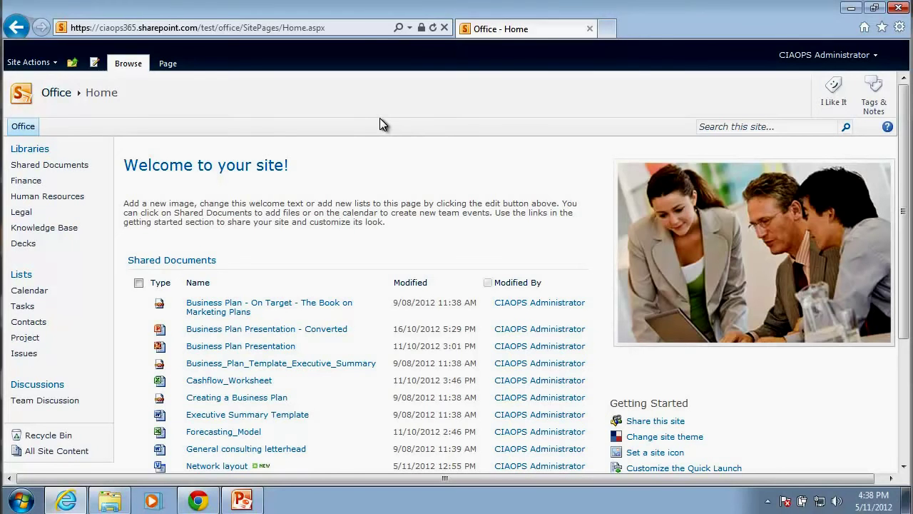
Upload the BPOS to Office 365 Transition Guide document from C:\data to the Shared Documents library, with overwriting of existing files enabled.
click(80, 173)
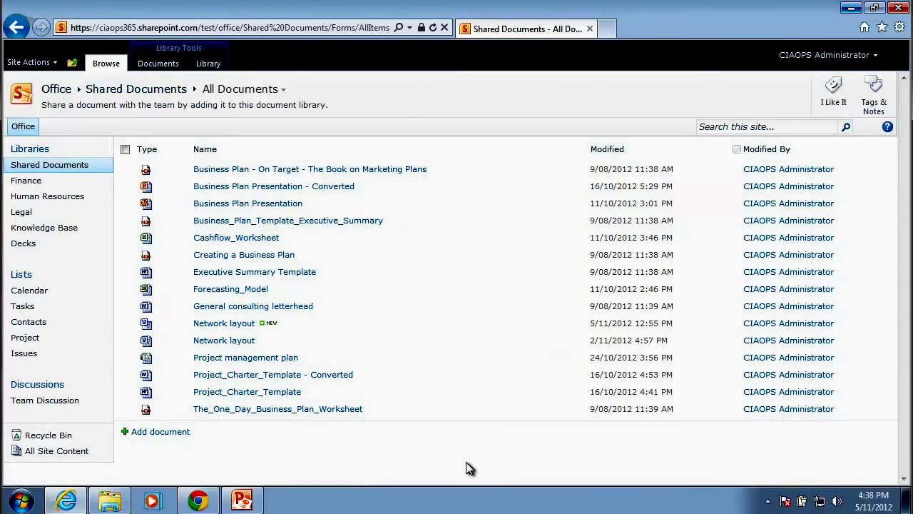
click(154, 433)
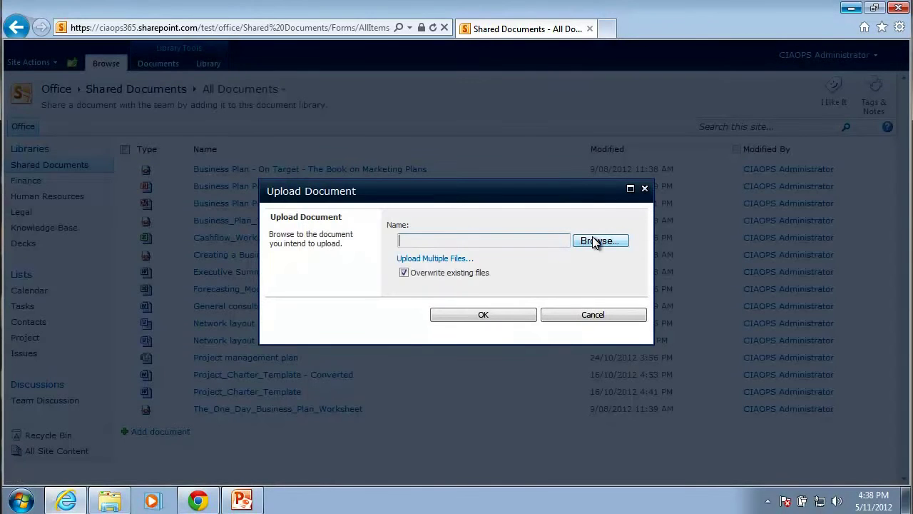
click(594, 243)
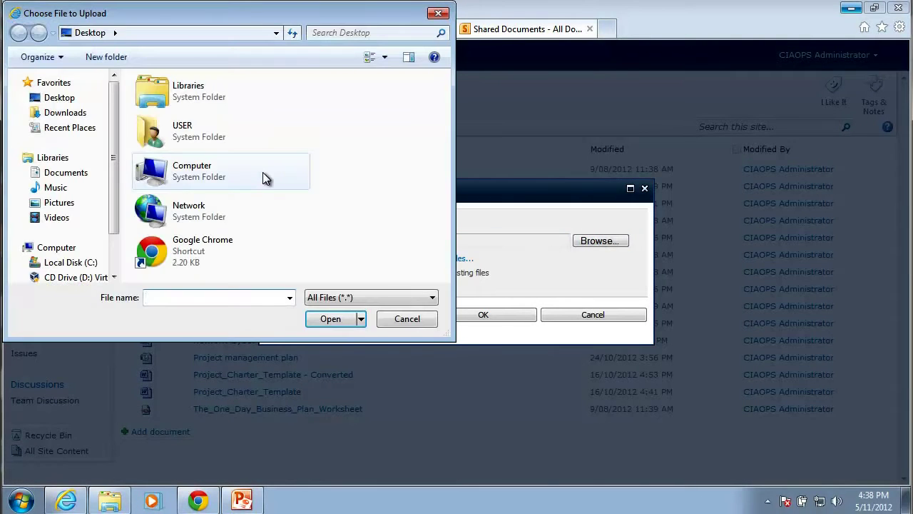
click(70, 262)
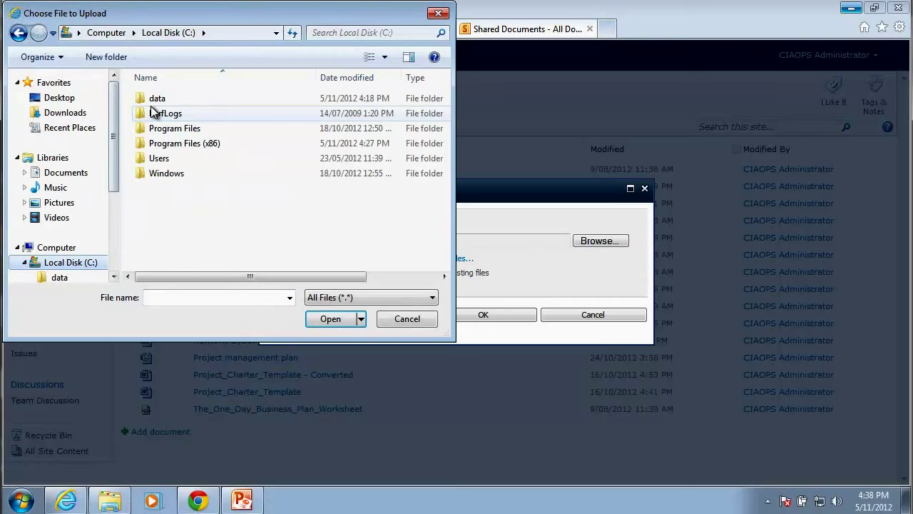
double_click(160, 103)
click(169, 104)
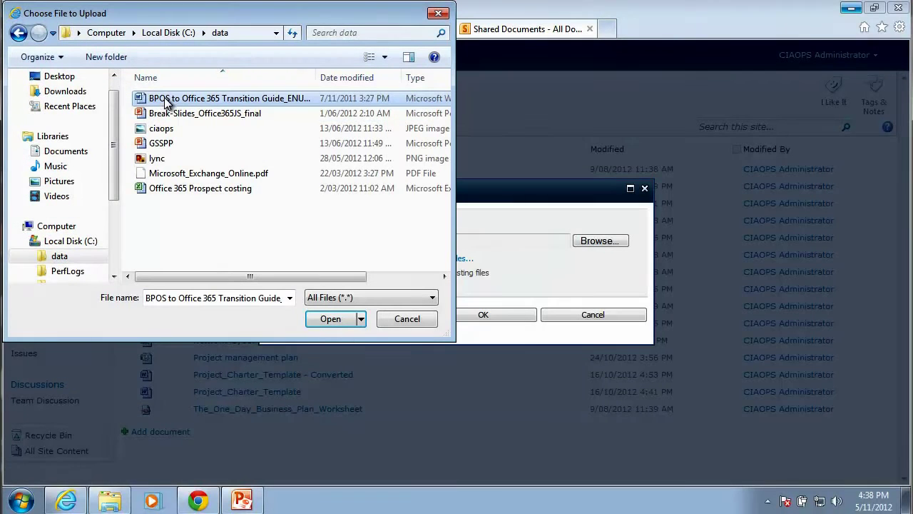
click(336, 319)
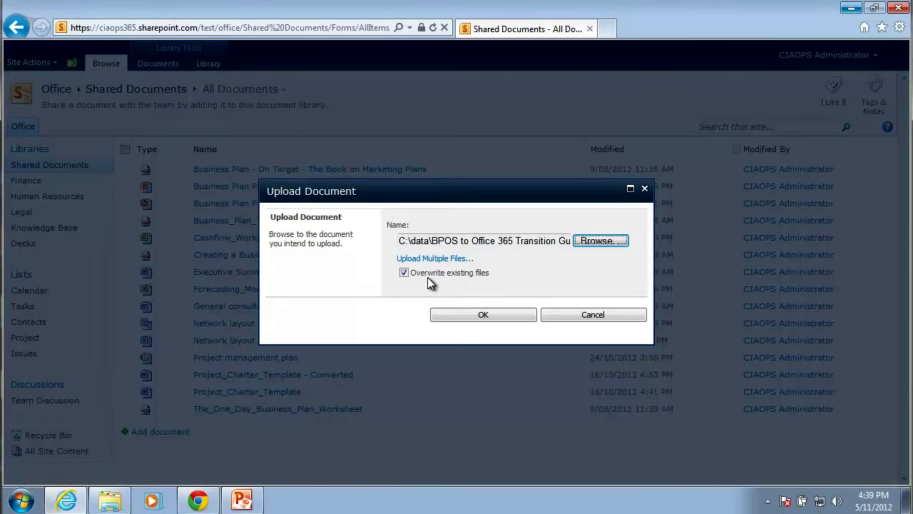
click(484, 315)
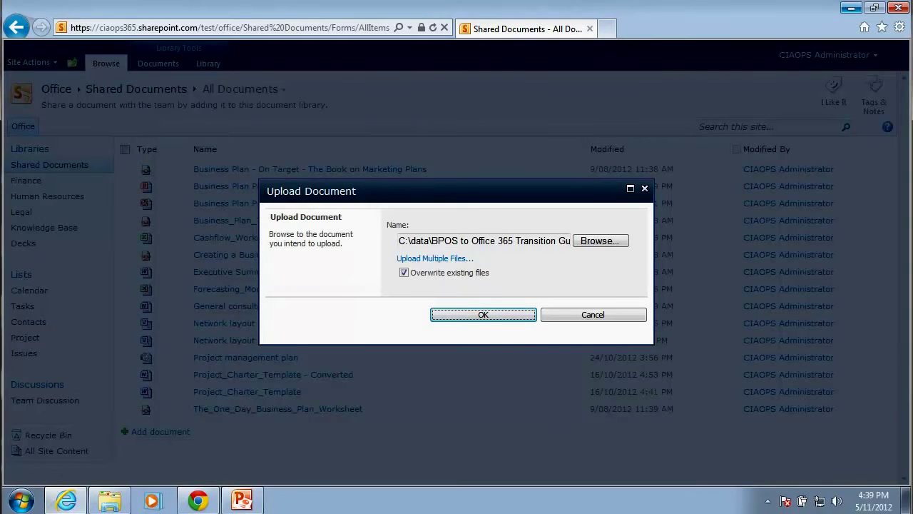
key(Return)
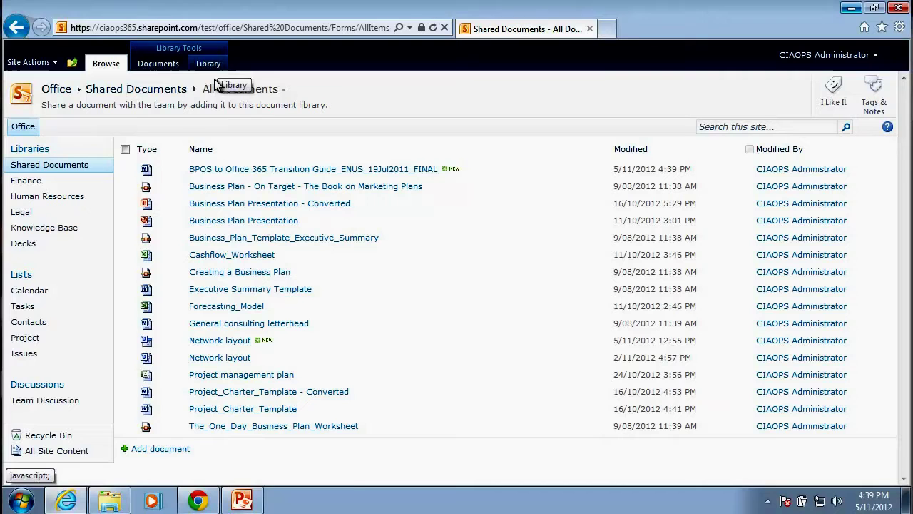
Upload Break-Slides_Office365JS_final and ciaops together from C:\data to the Shared Documents library as a multiple-file upload.
click(161, 449)
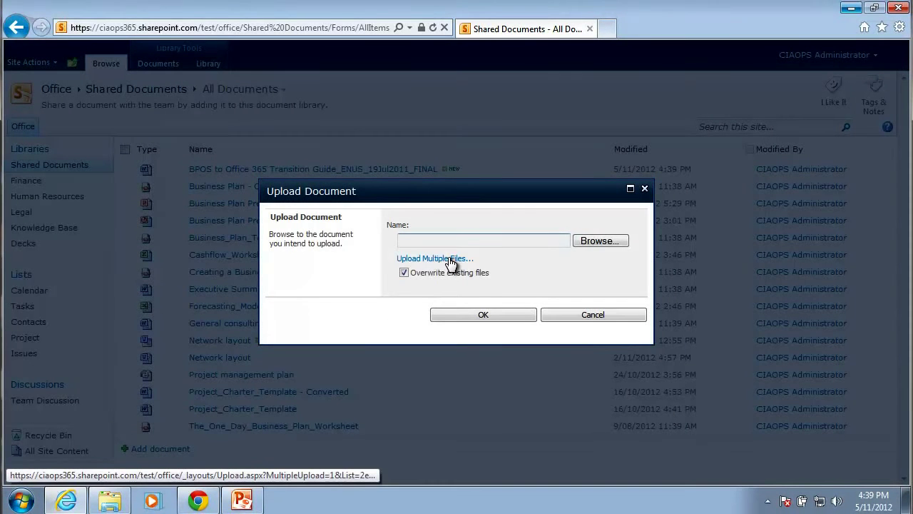
click(451, 260)
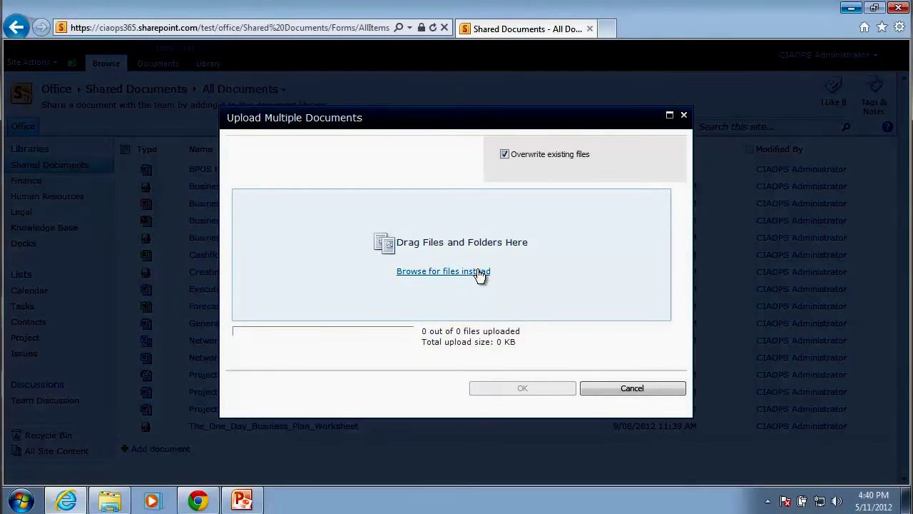
click(480, 272)
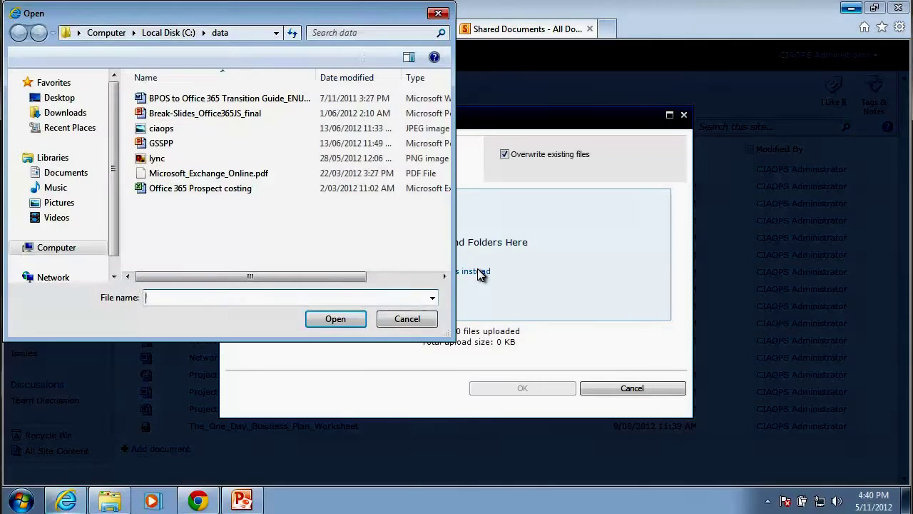
click(211, 116)
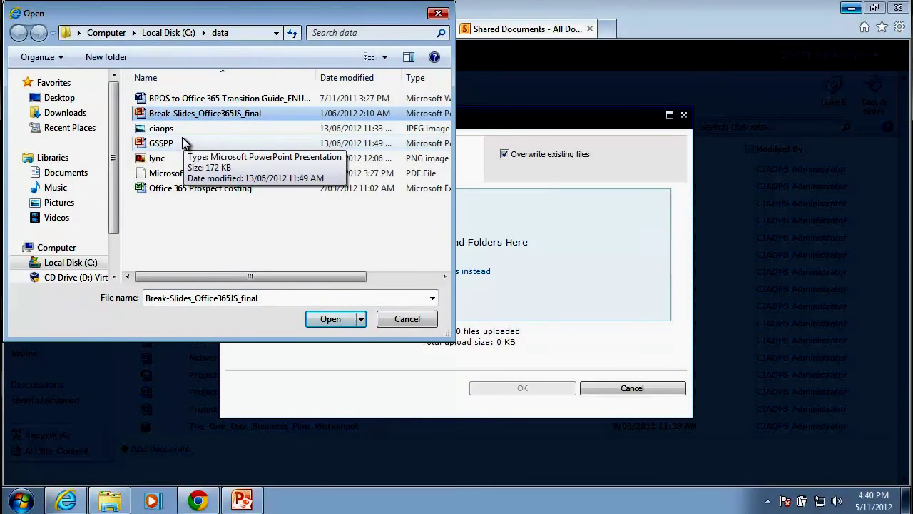
ctrl+click(184, 129)
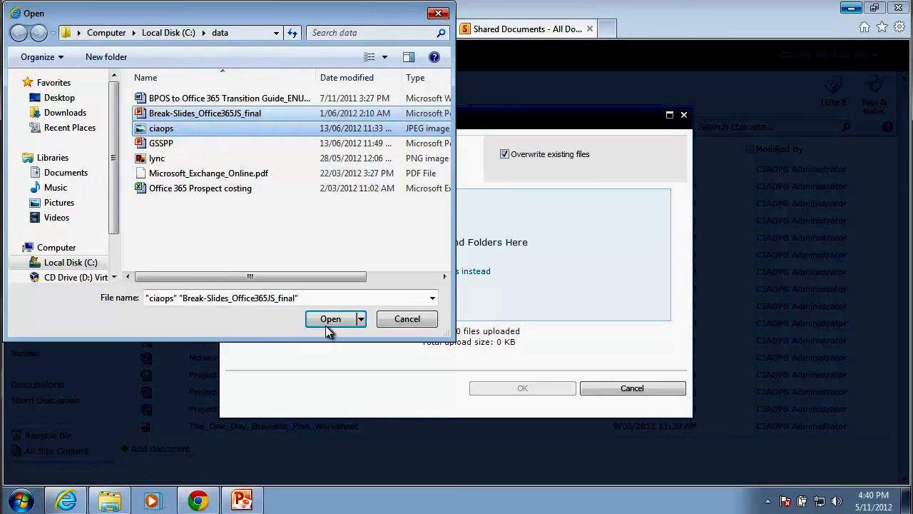
click(328, 323)
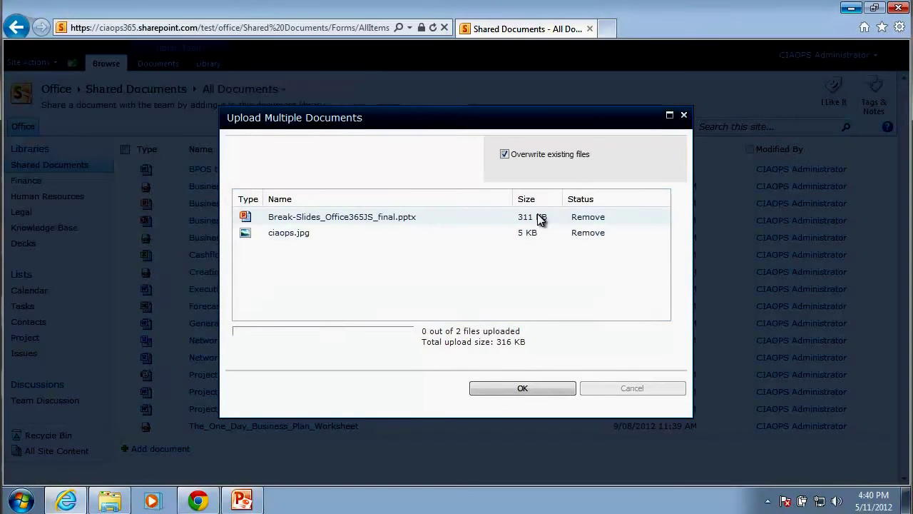
click(526, 386)
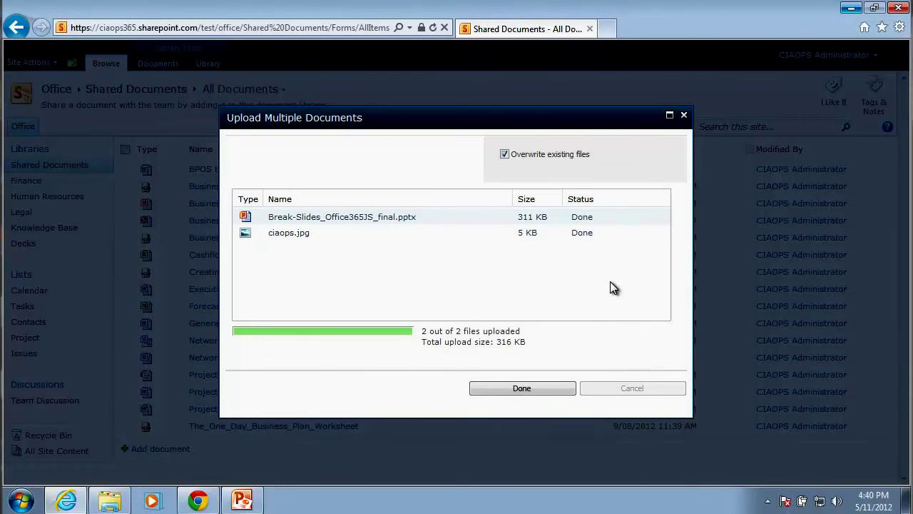
click(541, 387)
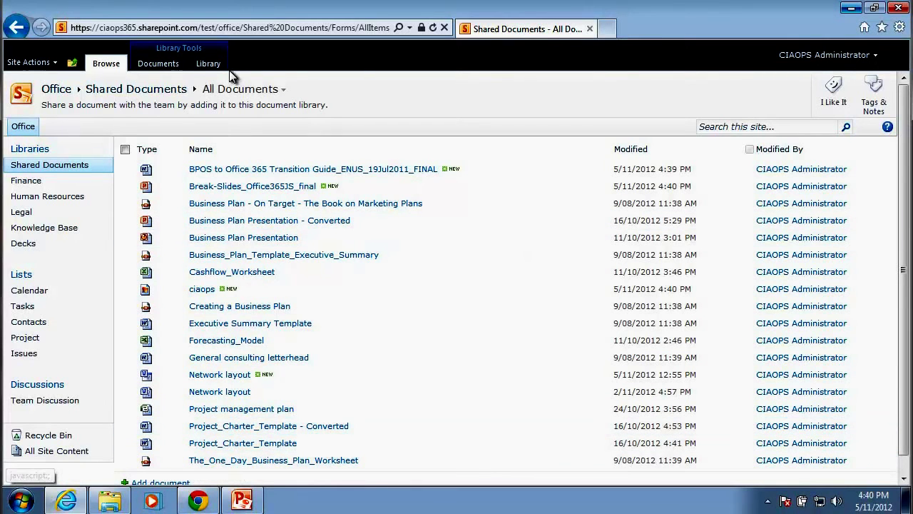
Examine the library's single and multiple document upload commands, opening the single upload form and cancelling it.
click(175, 68)
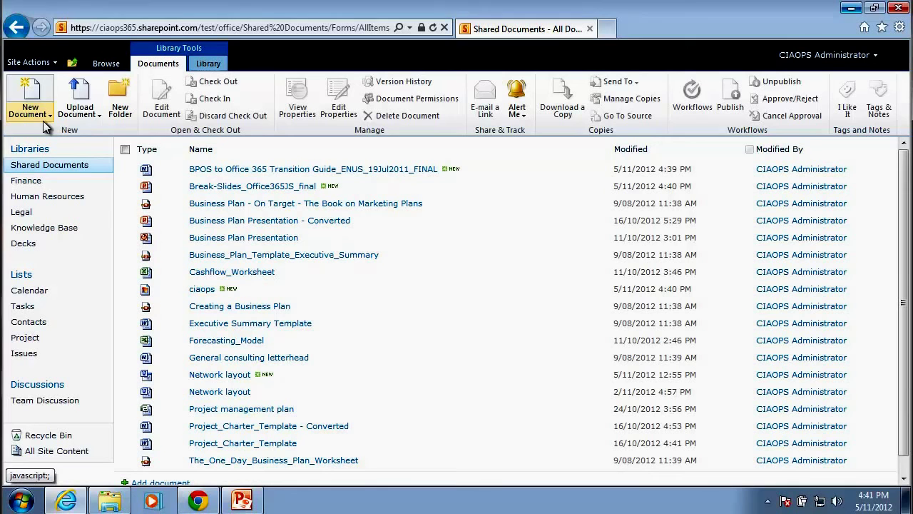
click(78, 95)
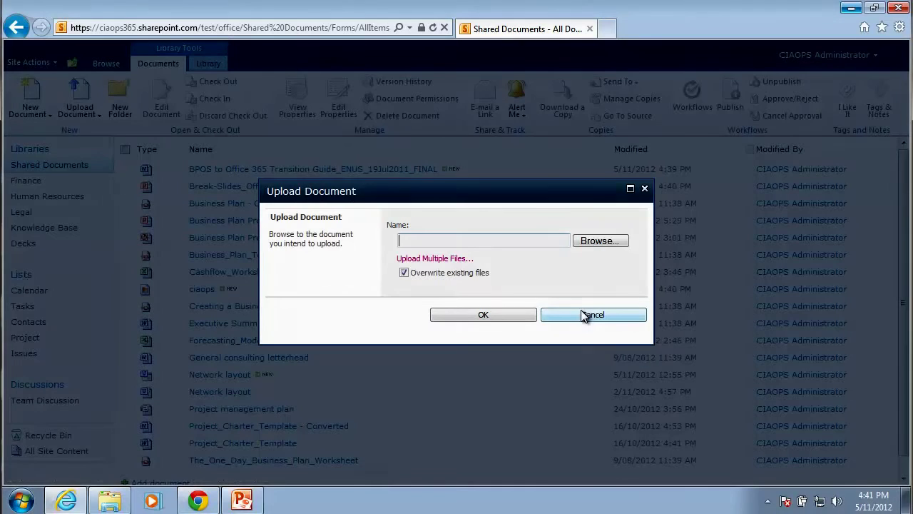
click(582, 315)
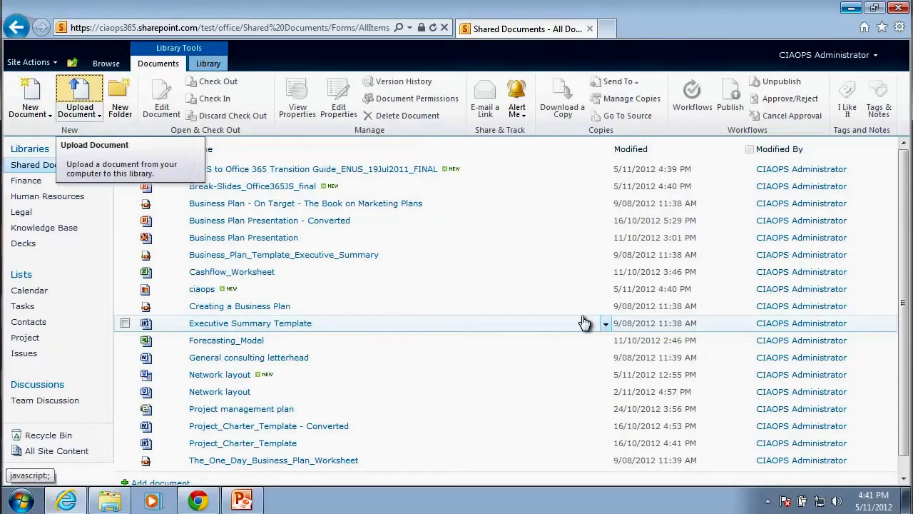
click(96, 110)
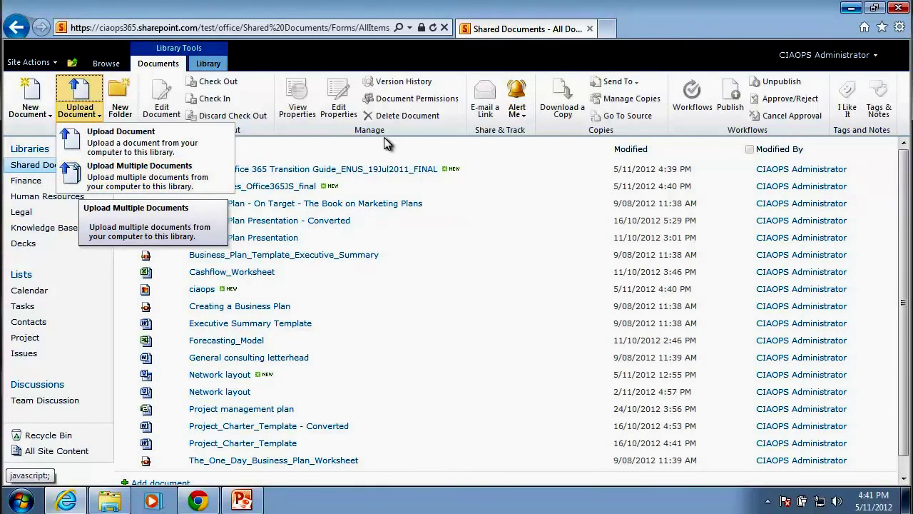
Switch to Google Chrome and examine which upload options the Shared Documents library and its document upload form offer there.
click(199, 501)
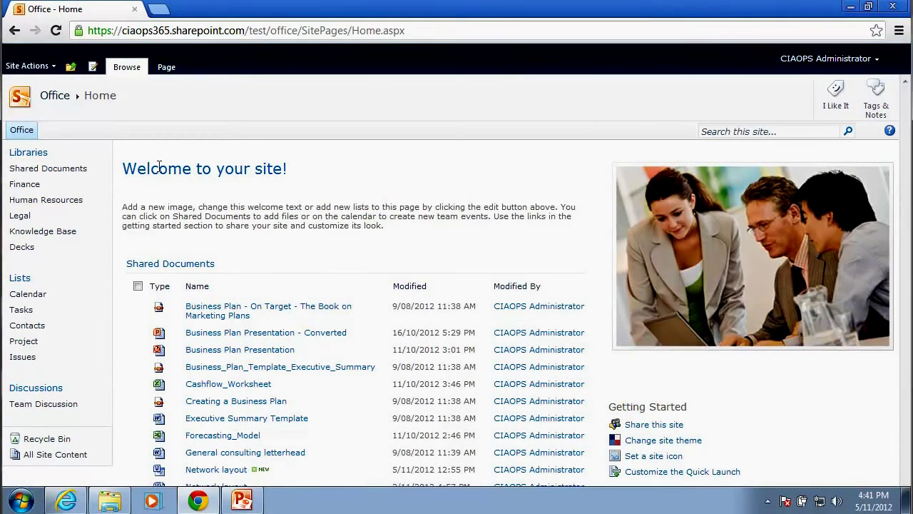
click(52, 173)
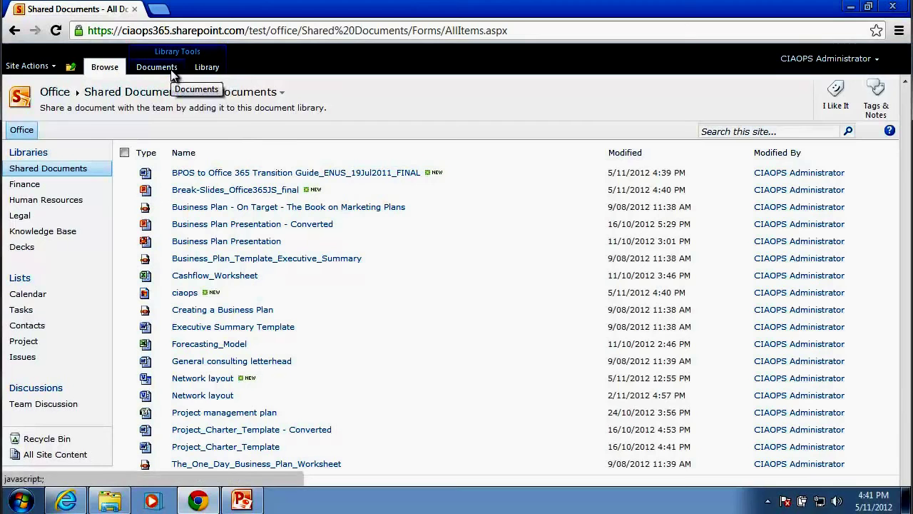
click(459, 292)
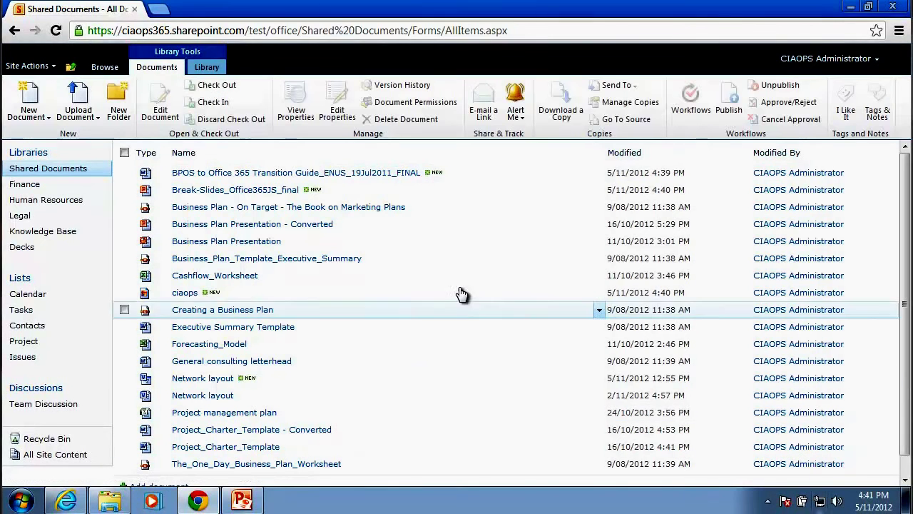
click(95, 114)
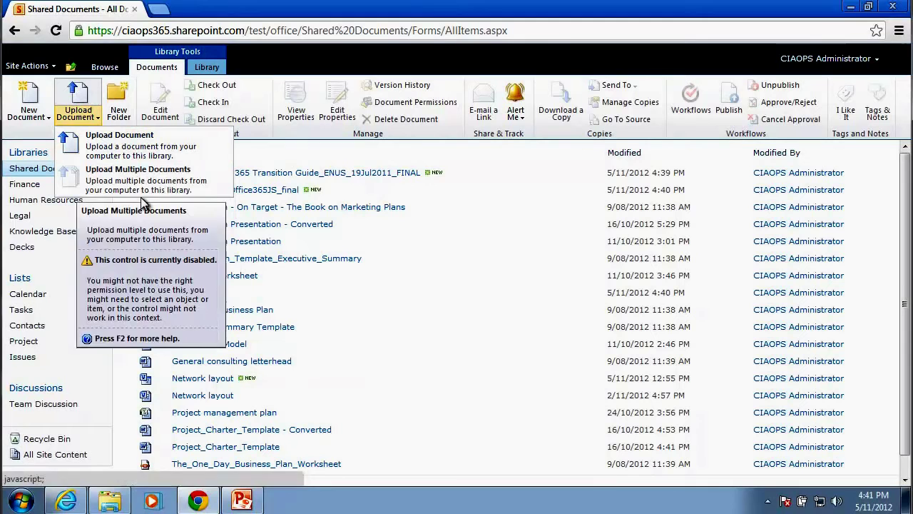
click(904, 473)
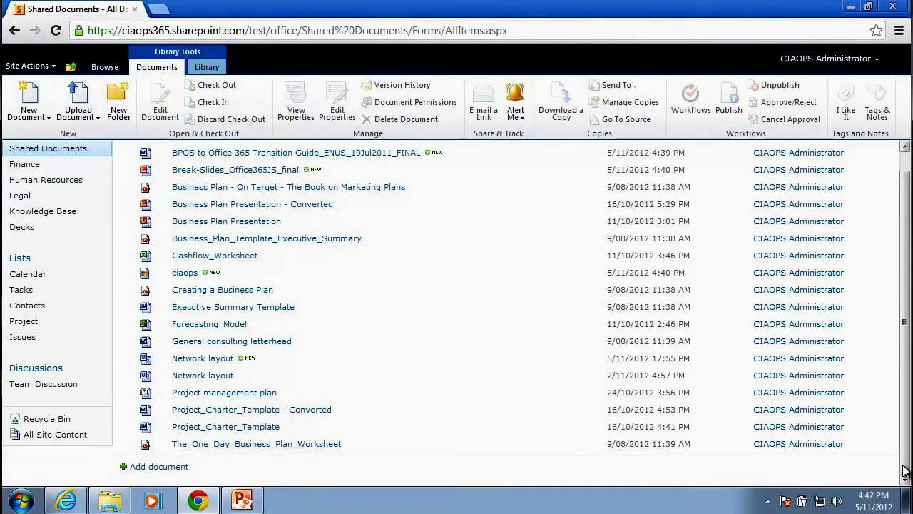
click(173, 466)
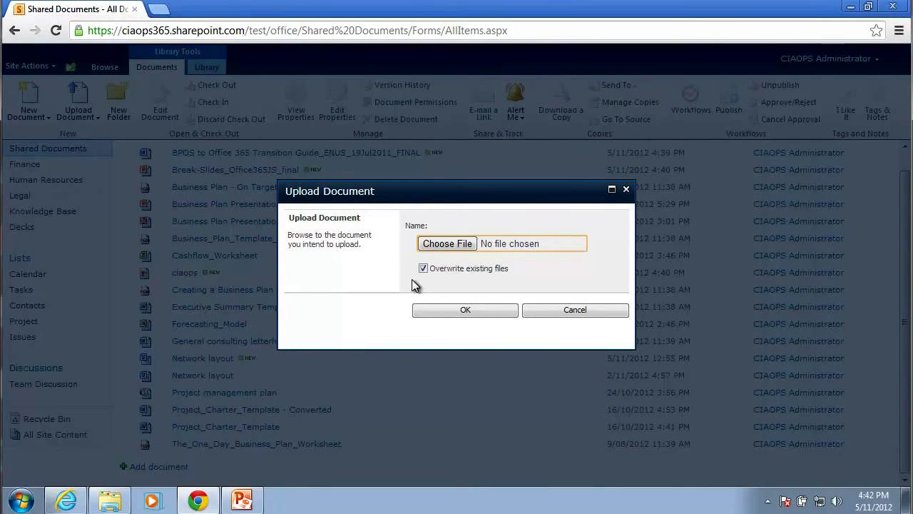
Switch back to Internet Explorer and open the Shared Documents library as a folder in Windows Explorer.
click(77, 503)
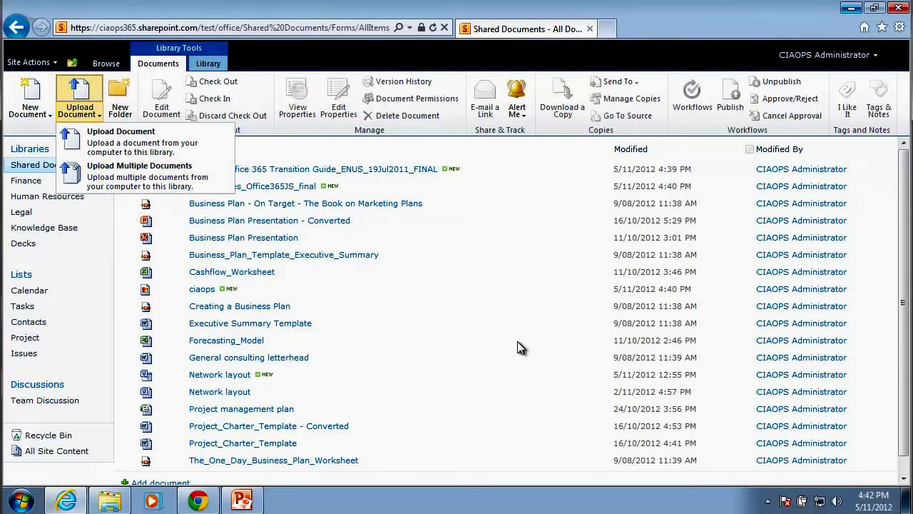
click(535, 342)
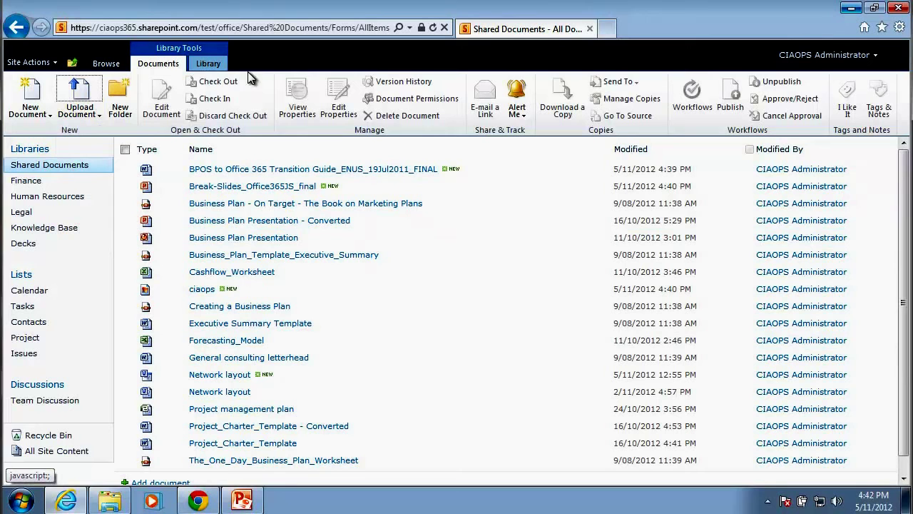
click(206, 65)
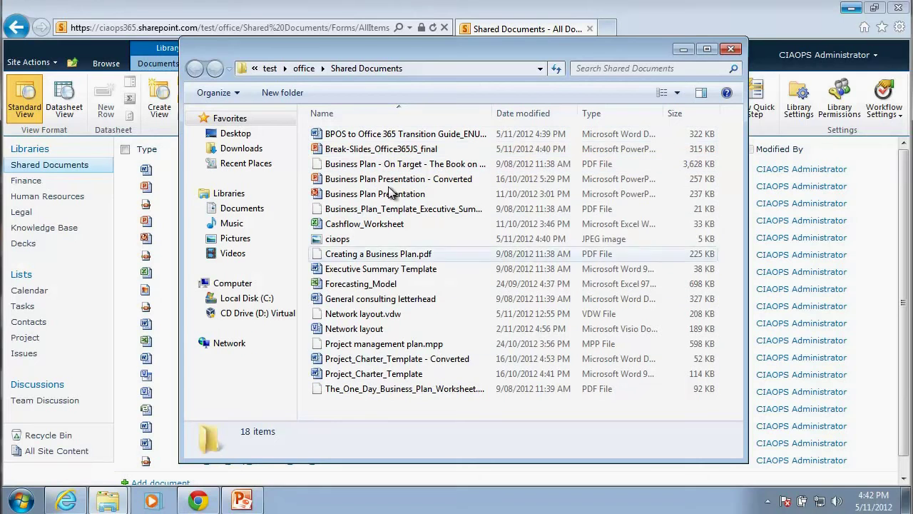
Bring up the local data folder window and arrange it side by side with the Shared Documents folder window.
drag(455, 54, 639, 68)
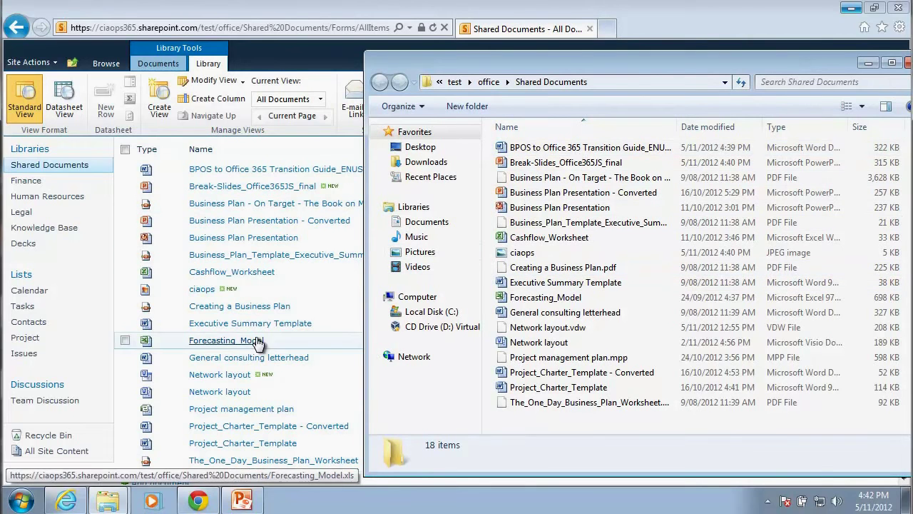
mouse_move(119, 505)
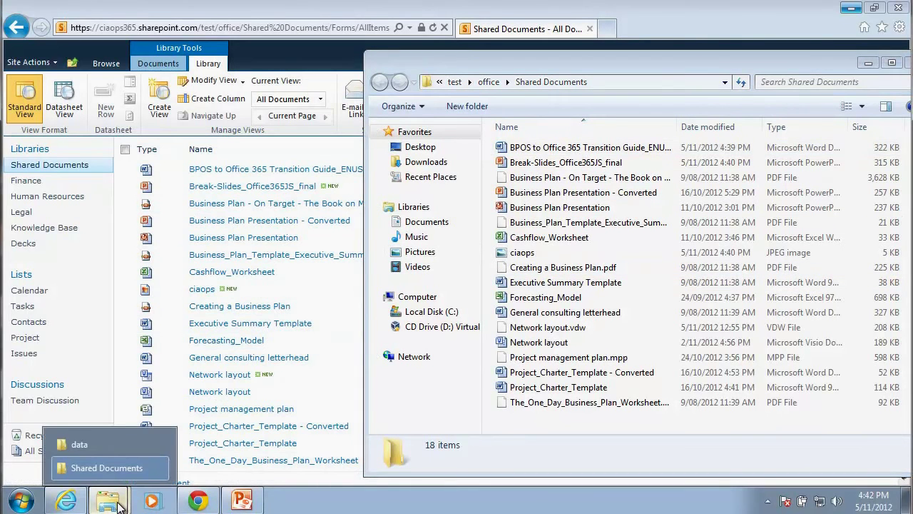
click(110, 446)
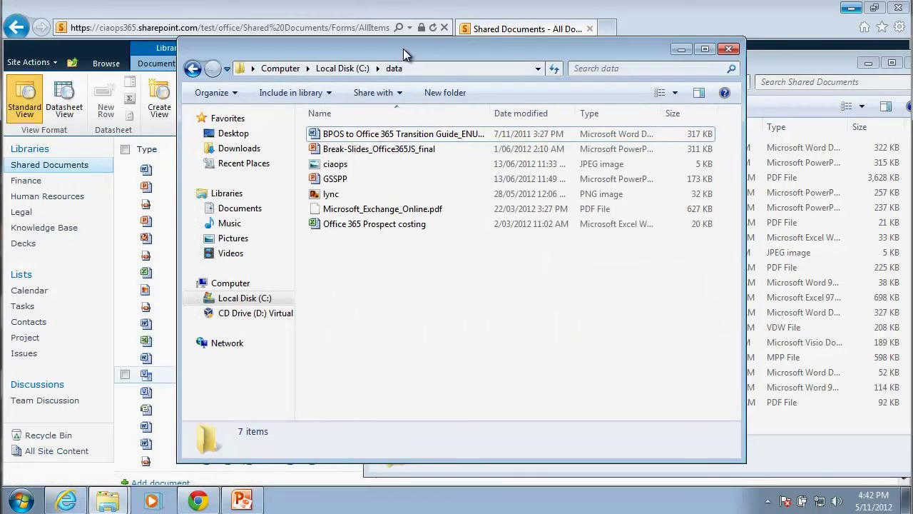
drag(412, 45, 198, 56)
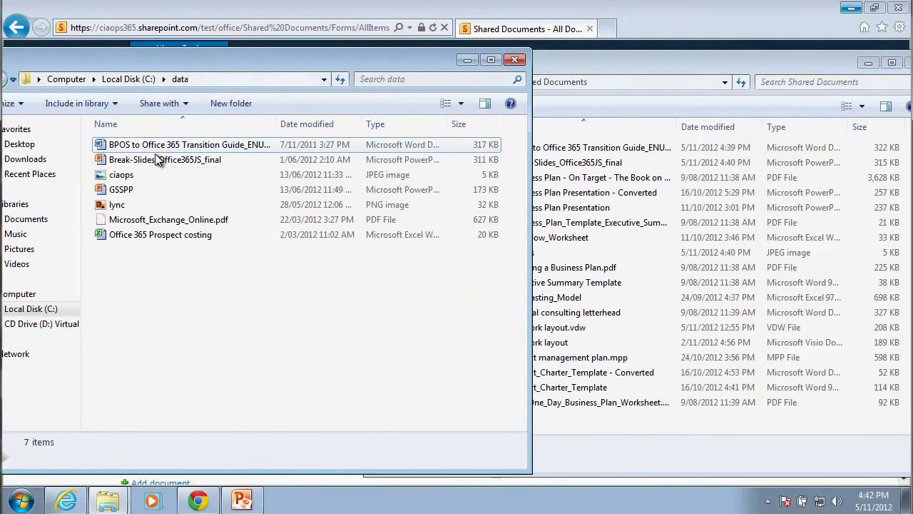
Copy GSSPP, lync, Microsoft_Exchange_Online.pdf and Office 365 Prospect costing from the local data folder into the Shared Documents folder window.
click(128, 187)
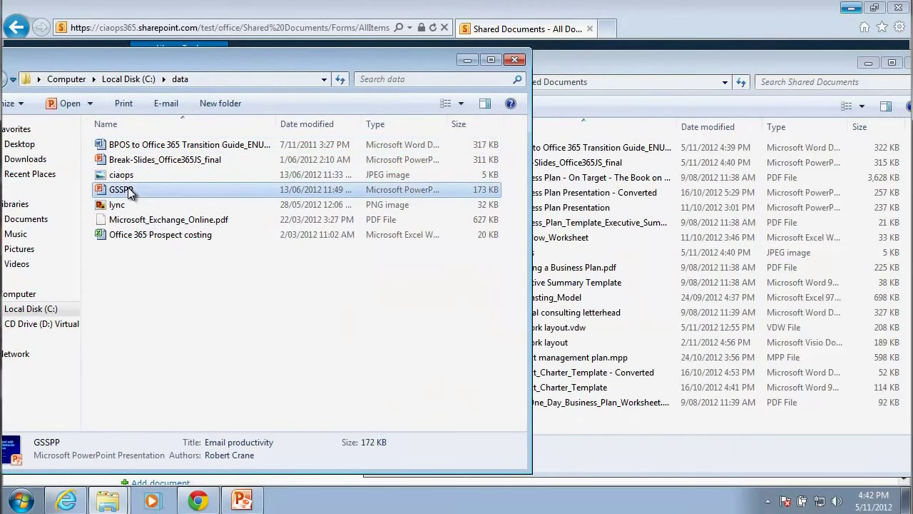
shift+click(142, 236)
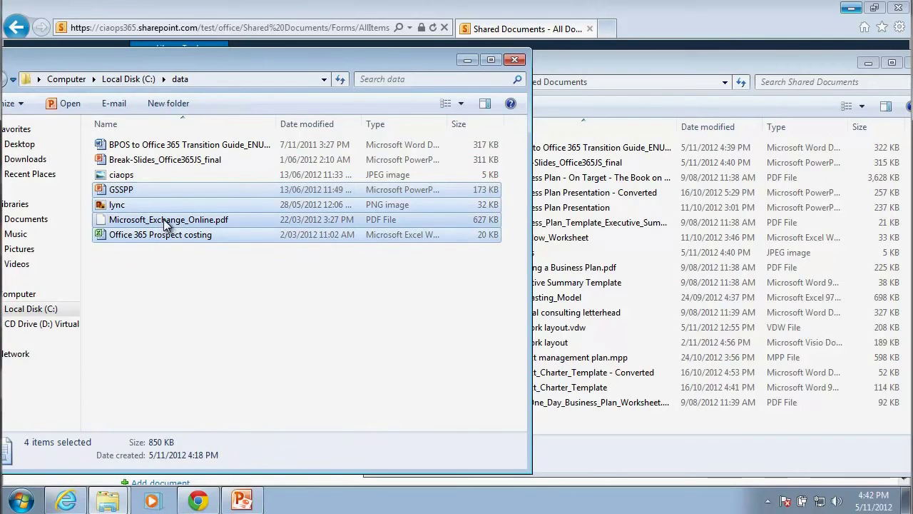
drag(163, 219, 643, 361)
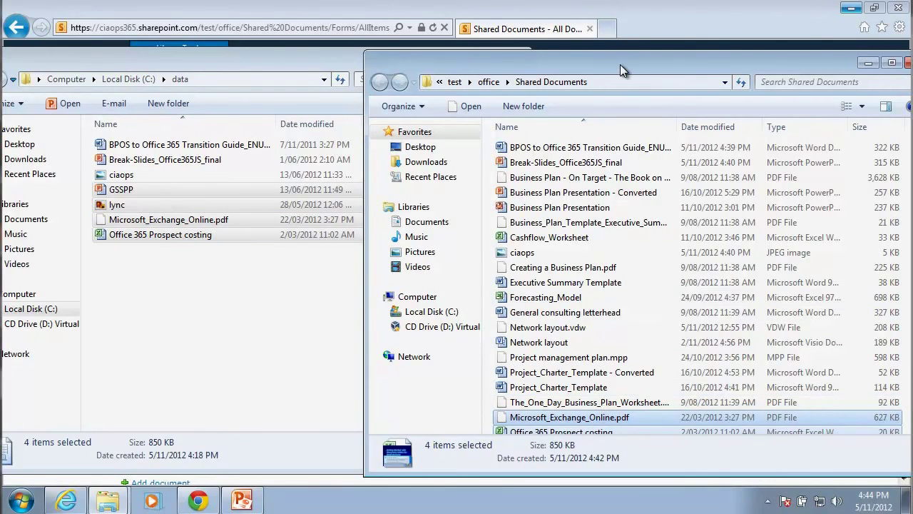
Minimize both folder windows, refresh the Shared Documents library page and look through its list for the newly copied files.
click(868, 64)
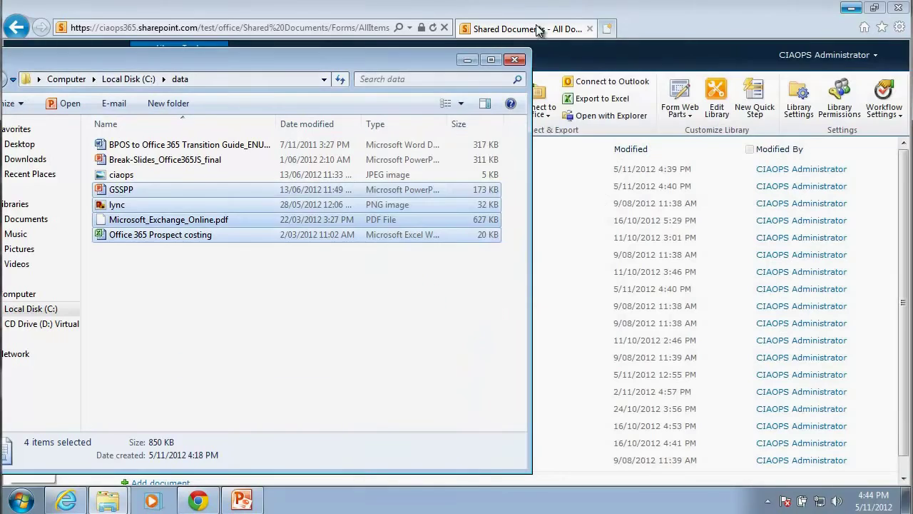
click(468, 61)
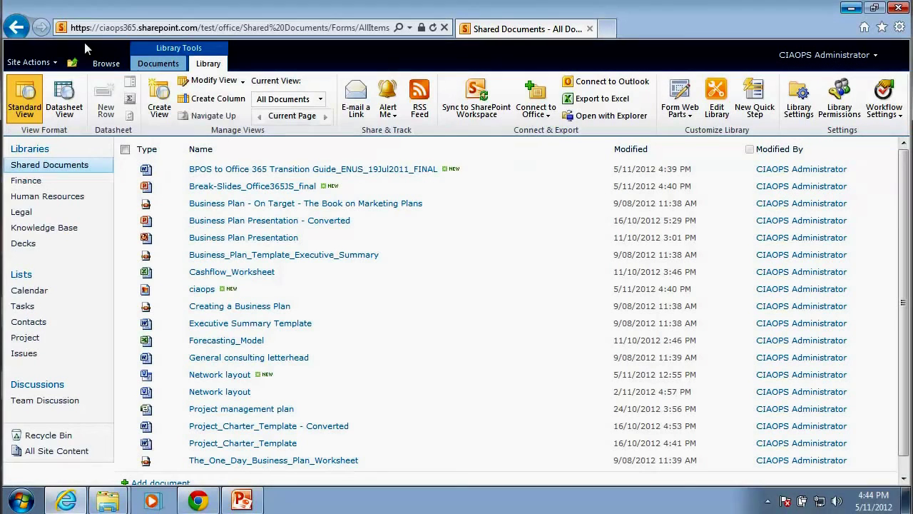
click(433, 27)
click(521, 326)
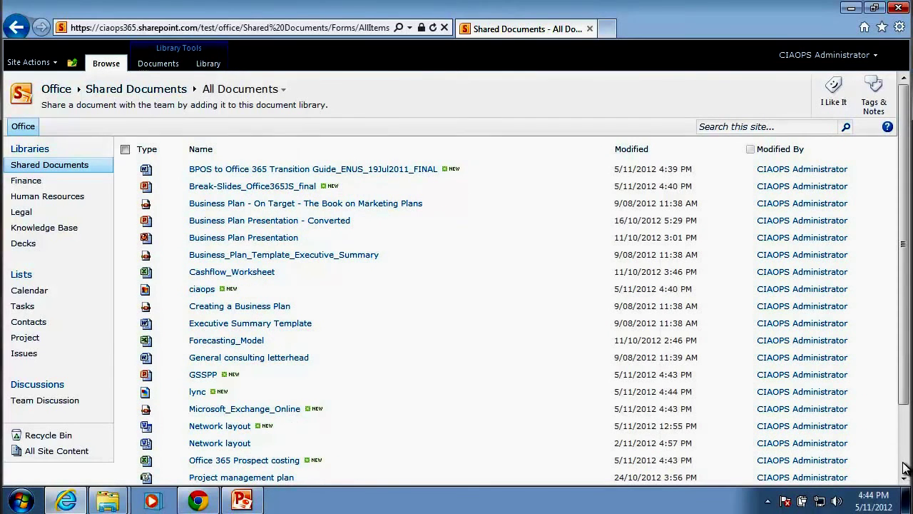
click(904, 464)
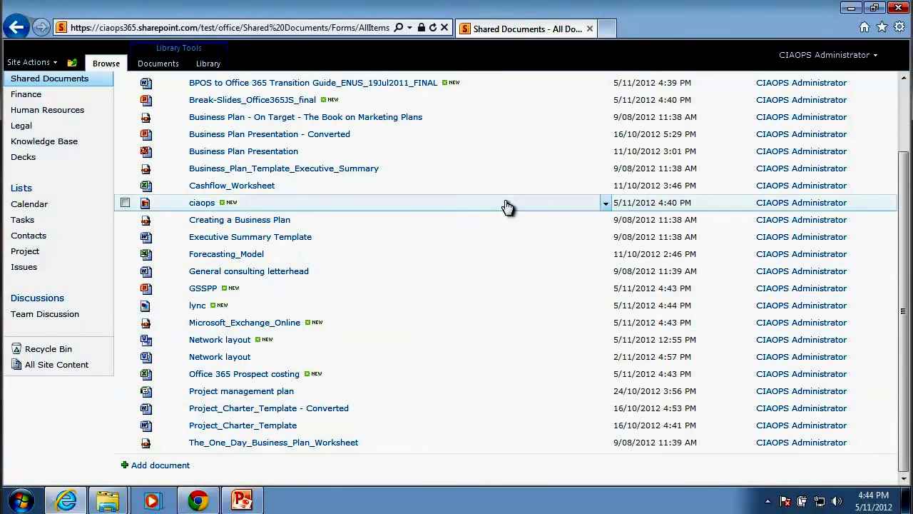
scroll(836, 139, up, 5)
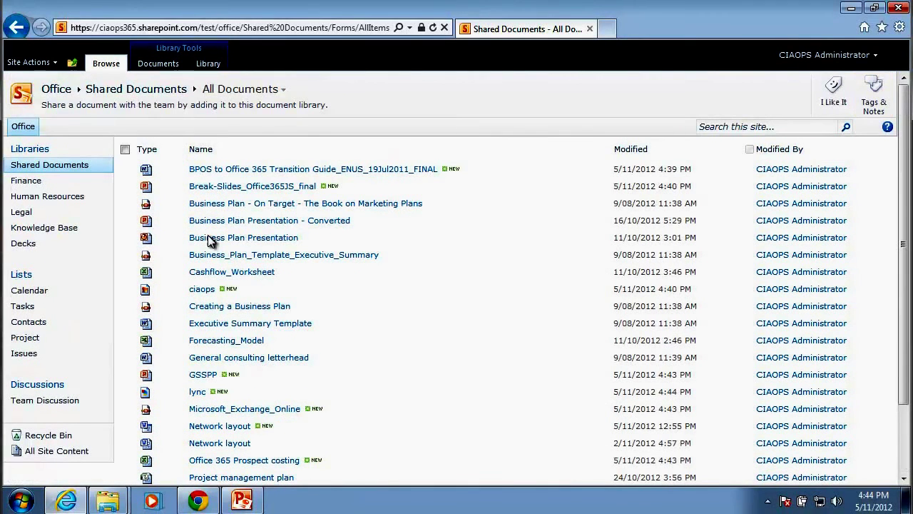
Review the library's single and multiple document upload options and its library connection commands.
click(158, 64)
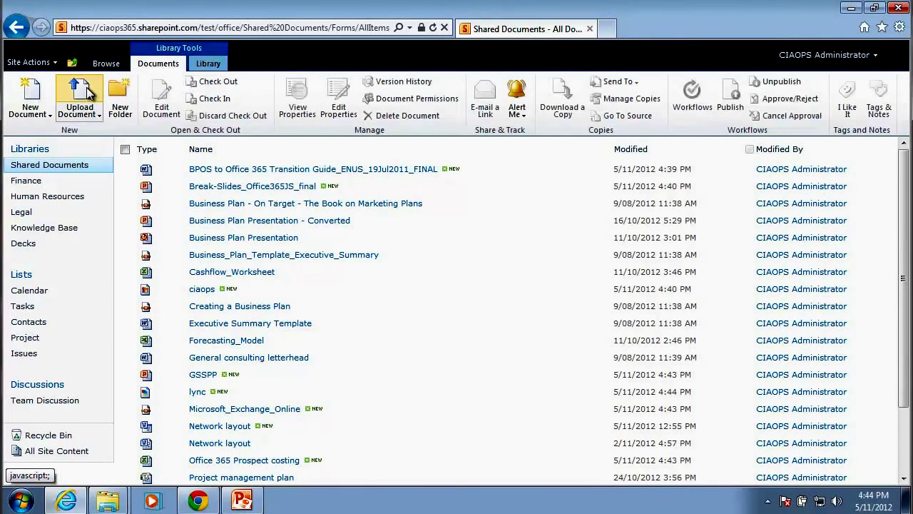
click(92, 114)
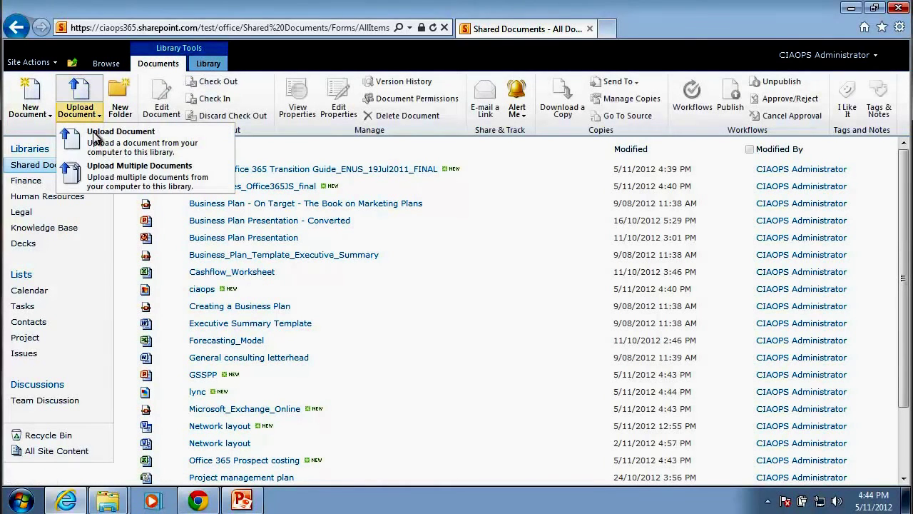
click(213, 64)
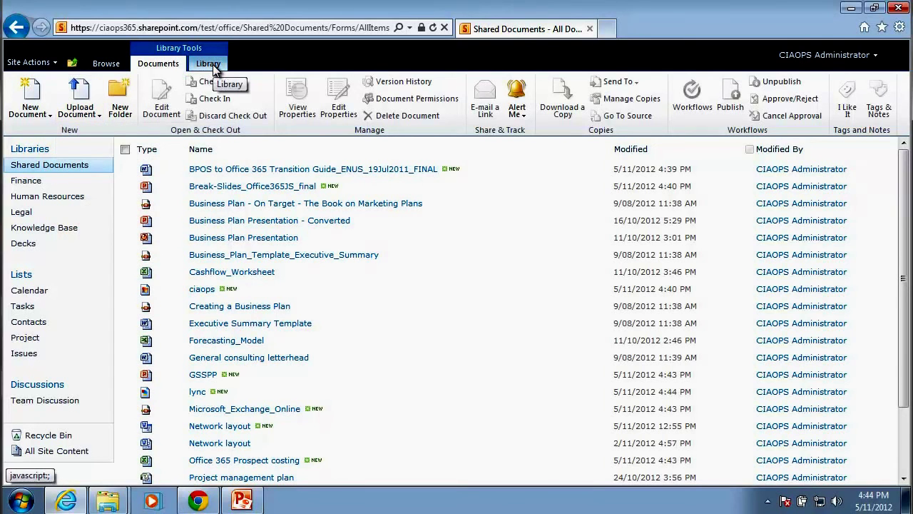
click(212, 64)
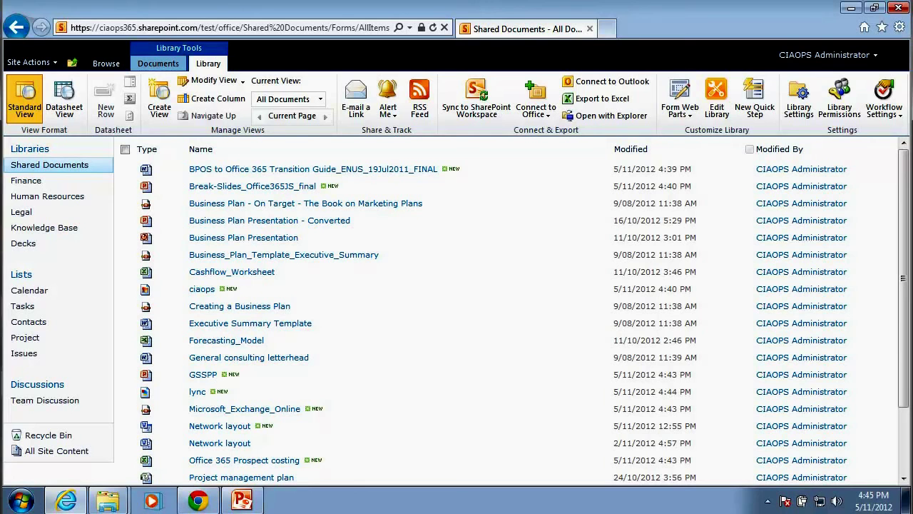
key(alt+d)
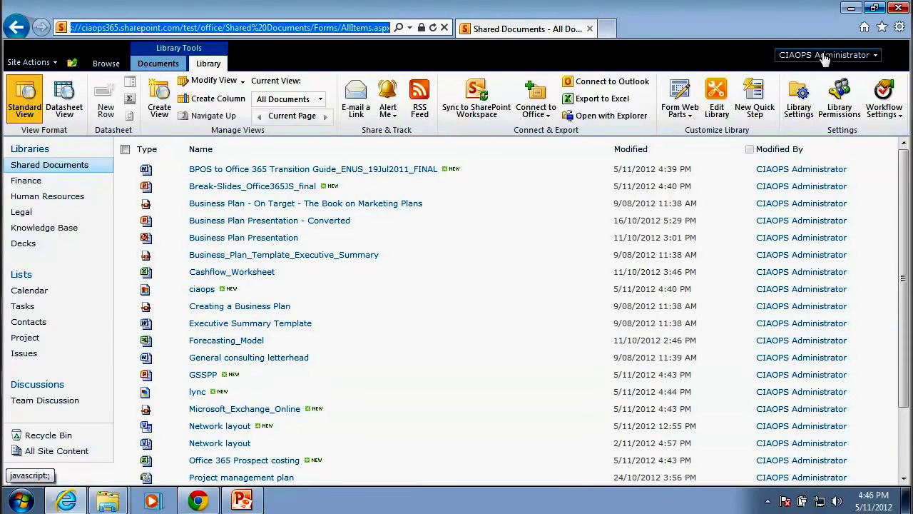
click(851, 10)
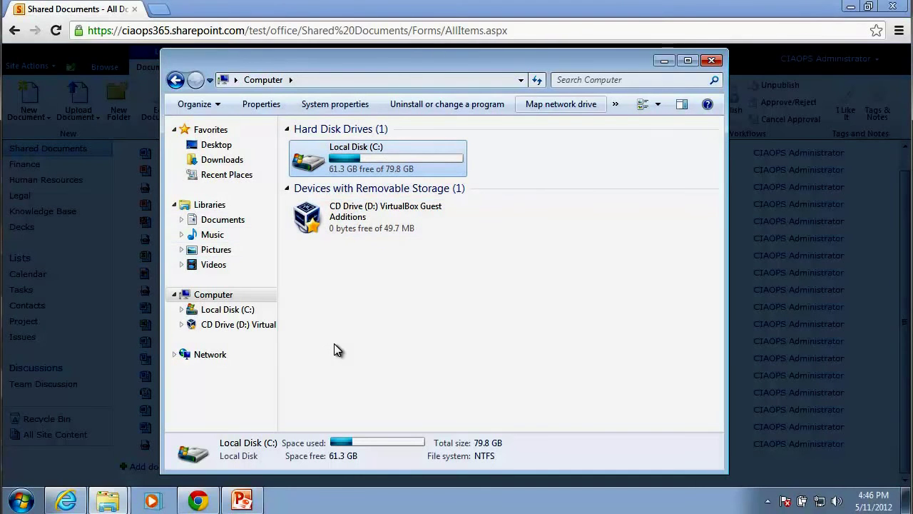
click(225, 297)
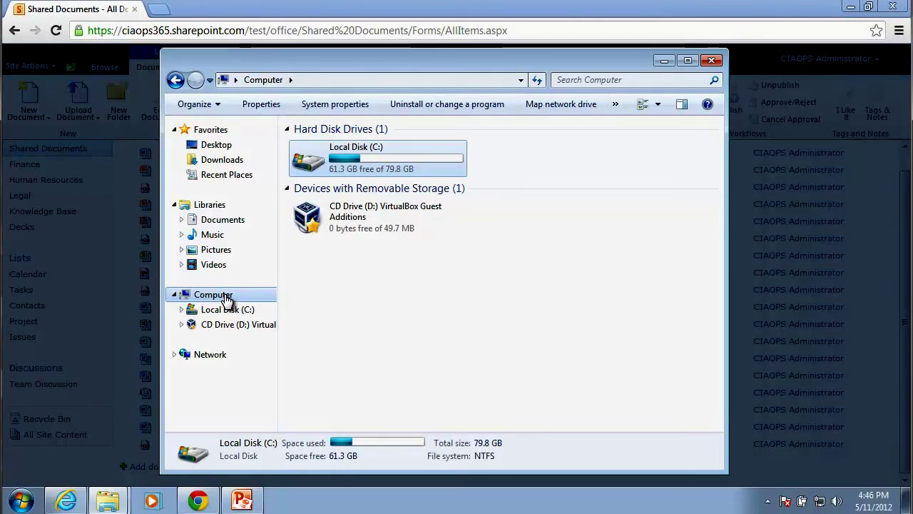
click(552, 109)
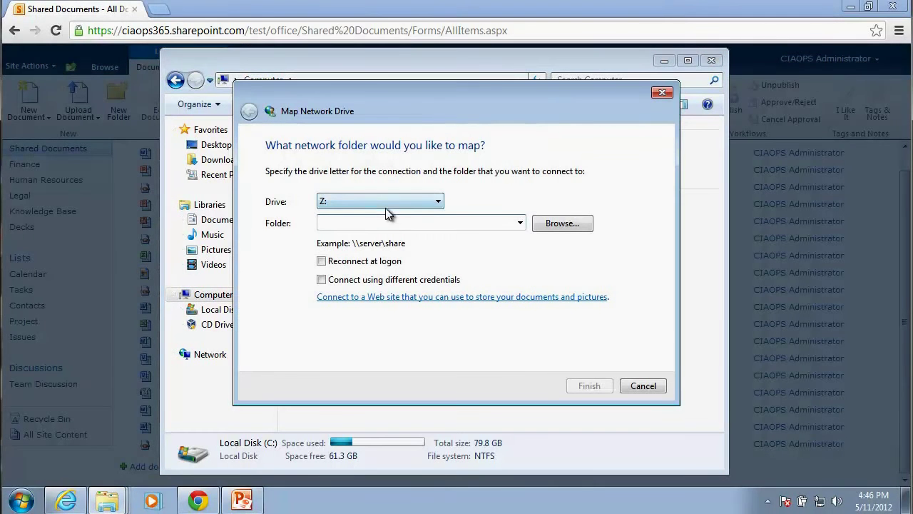
click(520, 223)
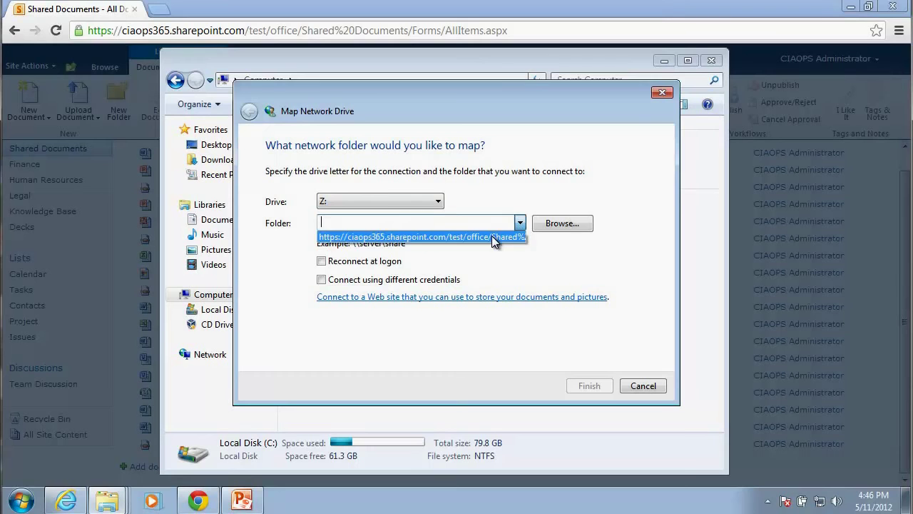
click(492, 236)
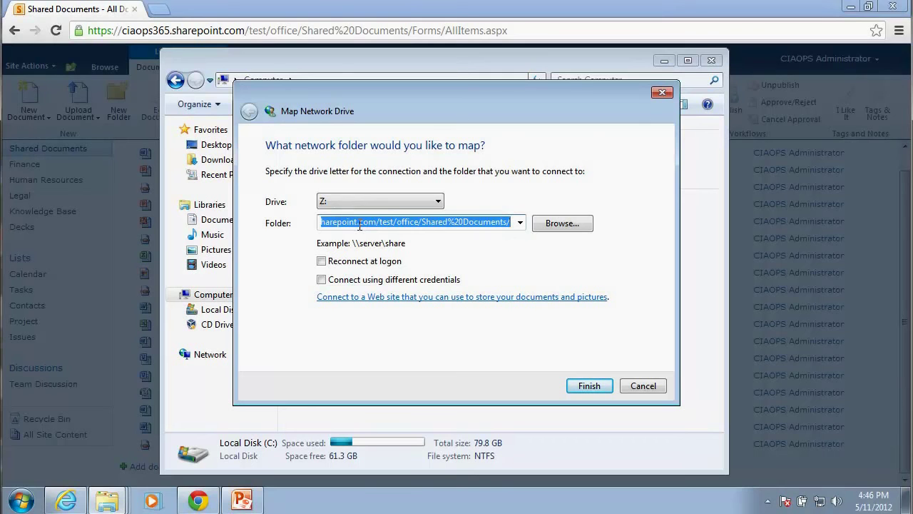
key(Home)
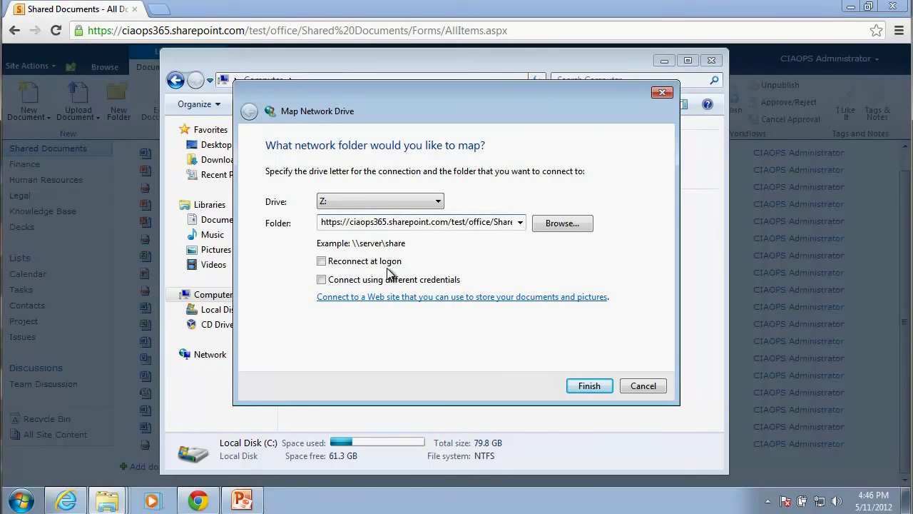
click(589, 386)
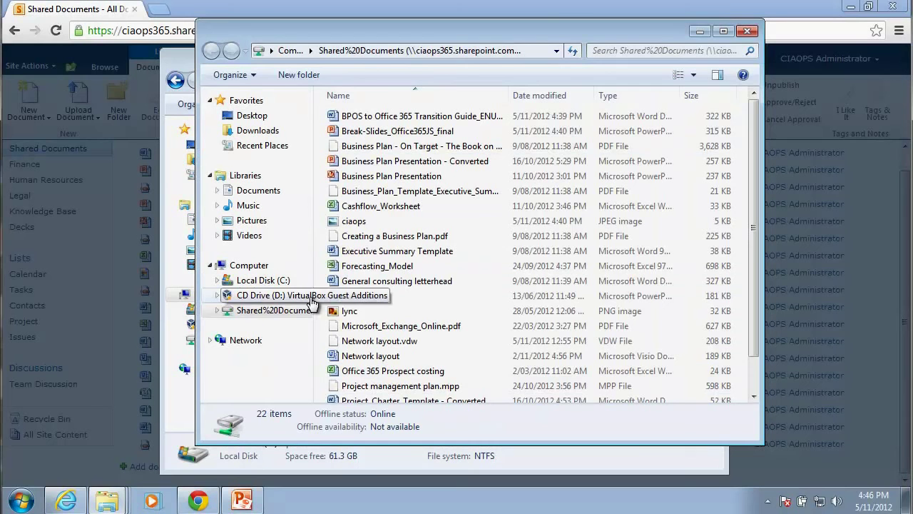
Widen the navigation pane of the mapped drive's window to fit the longer drive names.
click(333, 237)
click(320, 235)
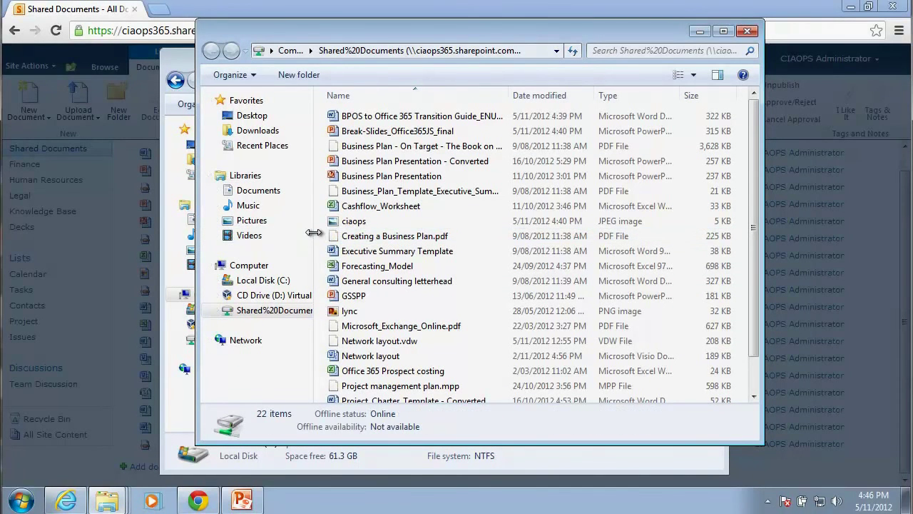
drag(314, 233, 472, 246)
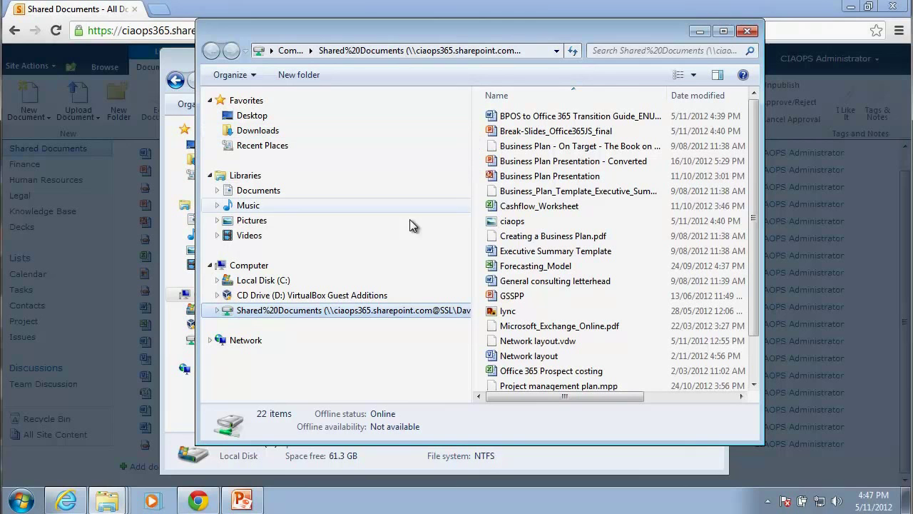
Minimize the mapped drive and Computer windows and switch back to the Shared Documents library in Internet Explorer.
click(702, 32)
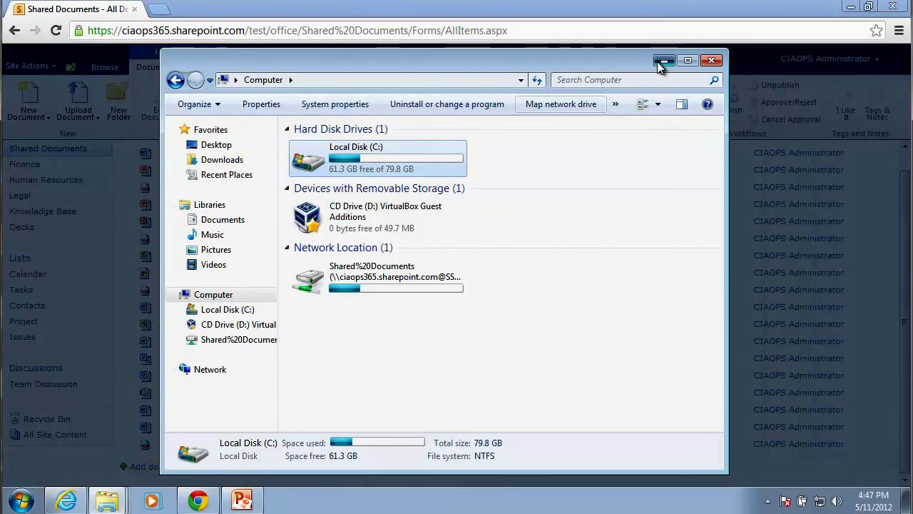
click(657, 62)
click(563, 312)
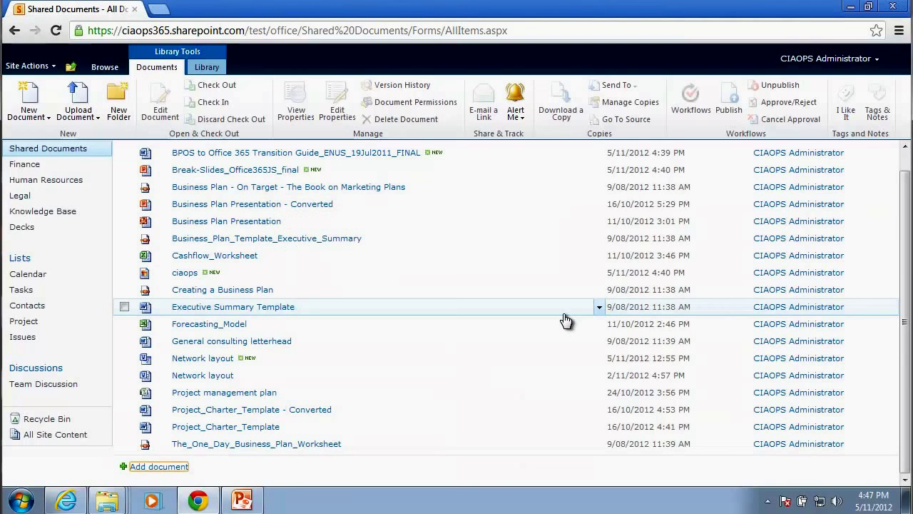
click(67, 501)
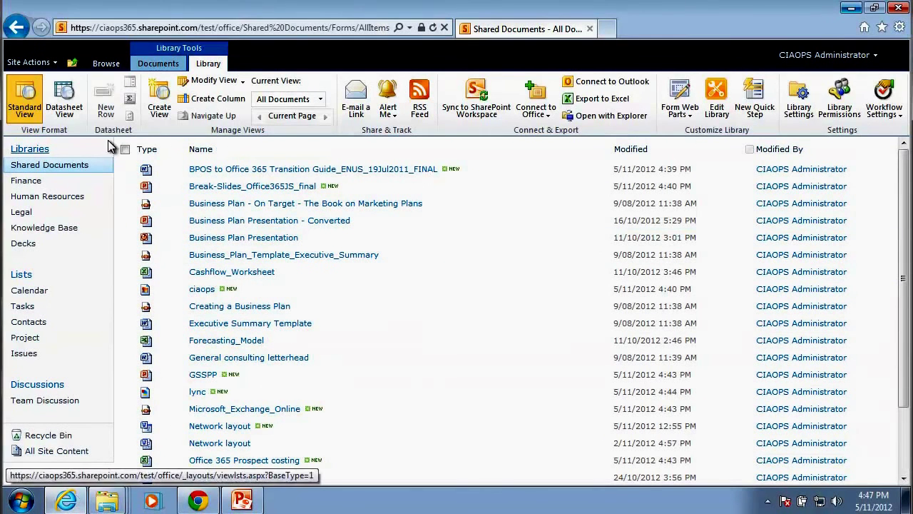